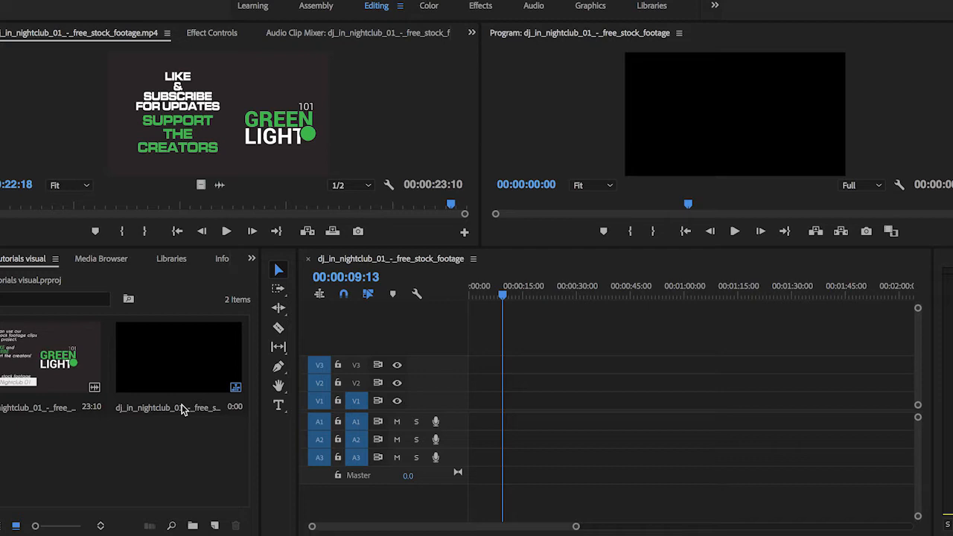
Step: Import the man_drink_drinking_from_bottle stock footage clip from the Desktop into the project
double_click(150, 444)
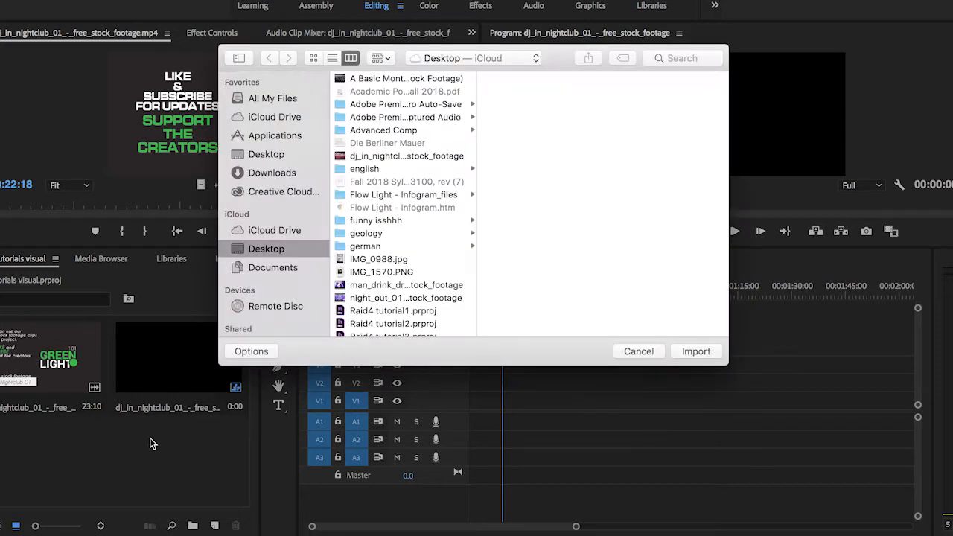
scroll(371, 312, down, 5)
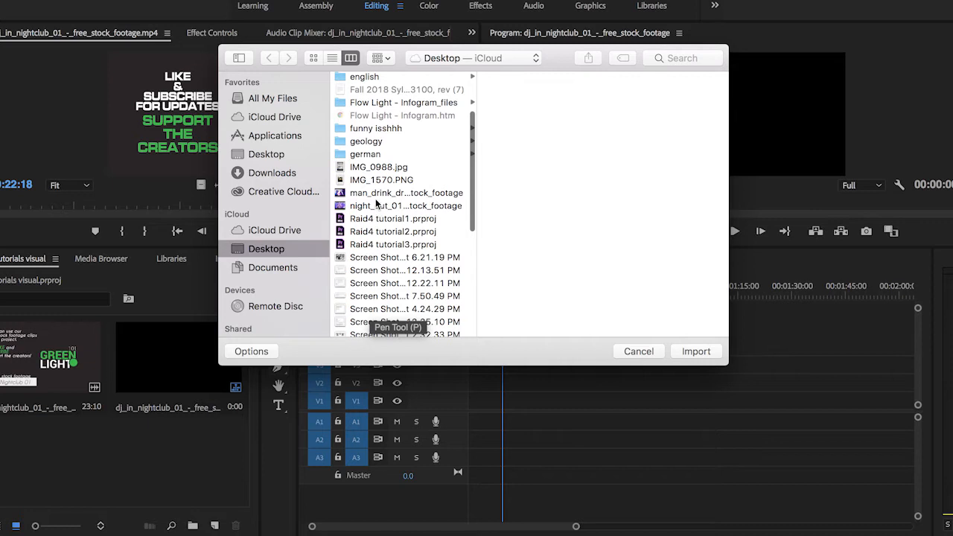
click(376, 193)
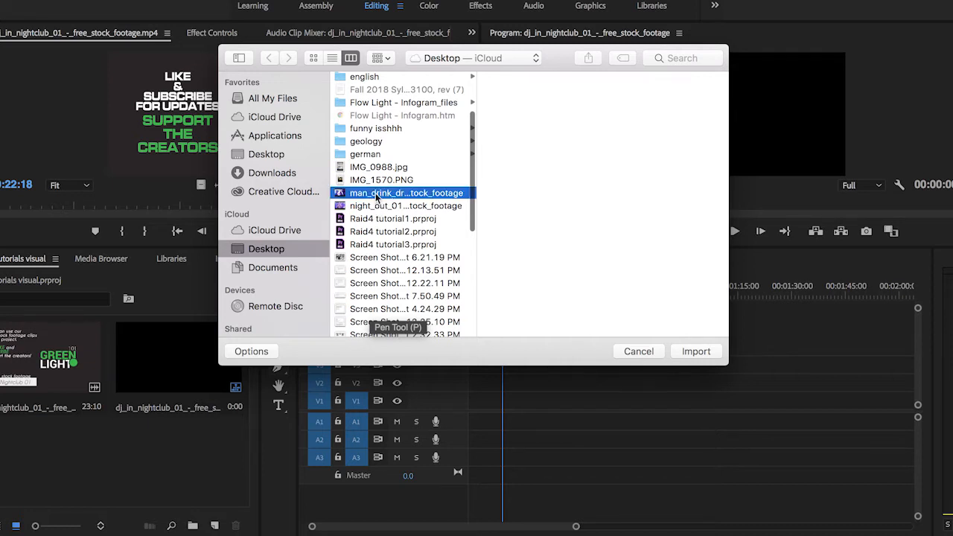
click(697, 352)
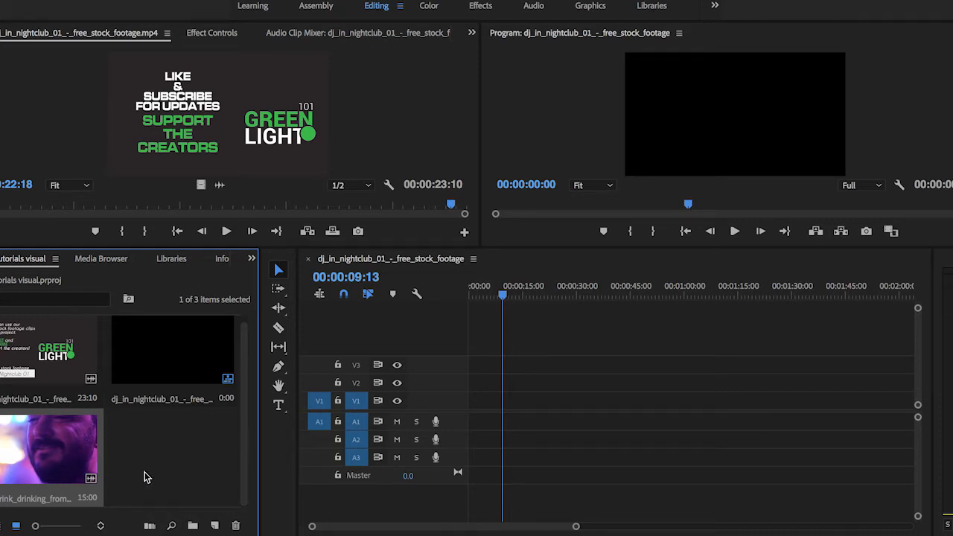
Step: Import the night_out_01 stock footage clip from the Desktop into the project
right_click(182, 458)
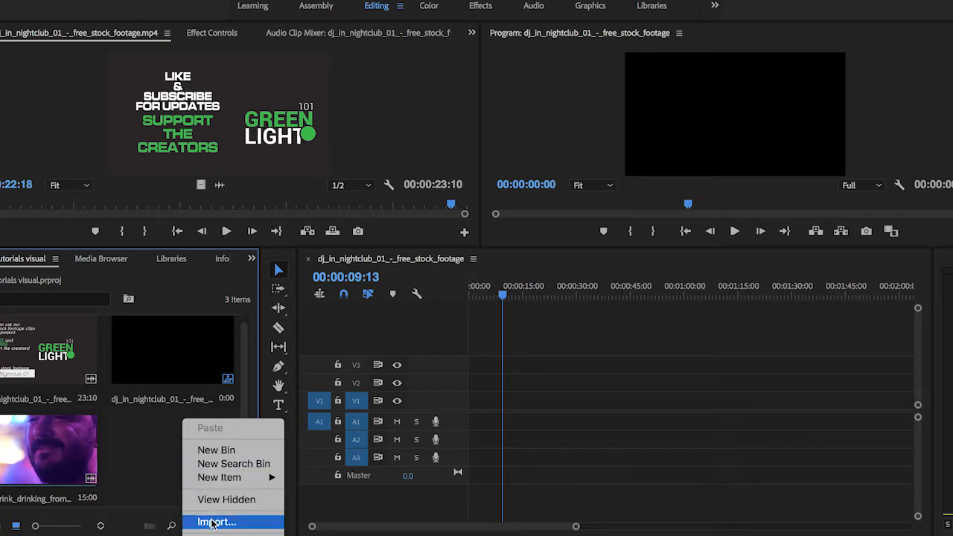
click(230, 522)
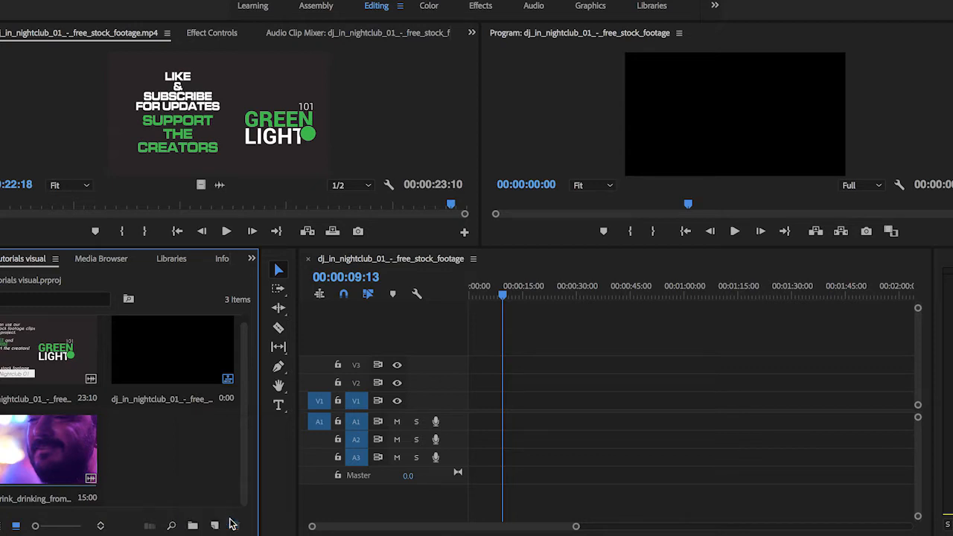
scroll(358, 254, down, 2)
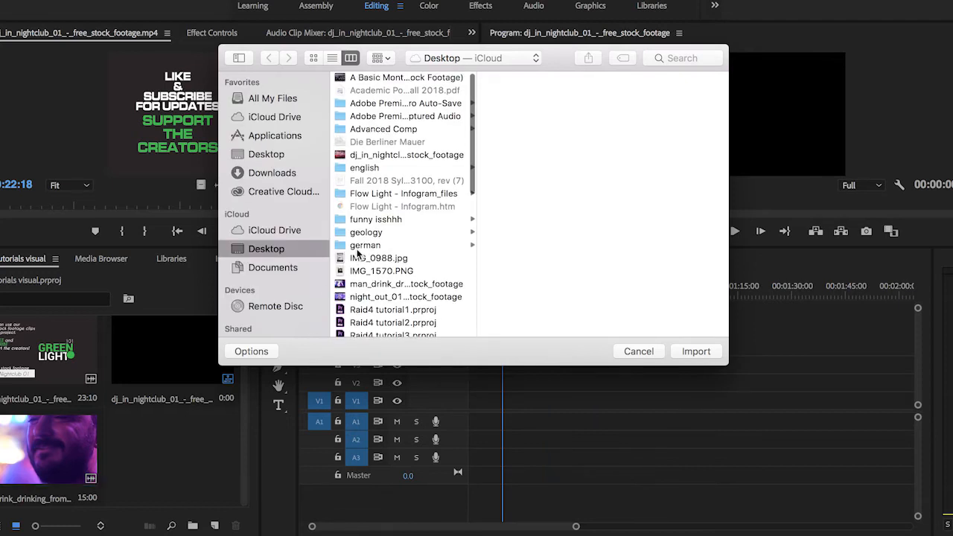
scroll(358, 253, down, 3)
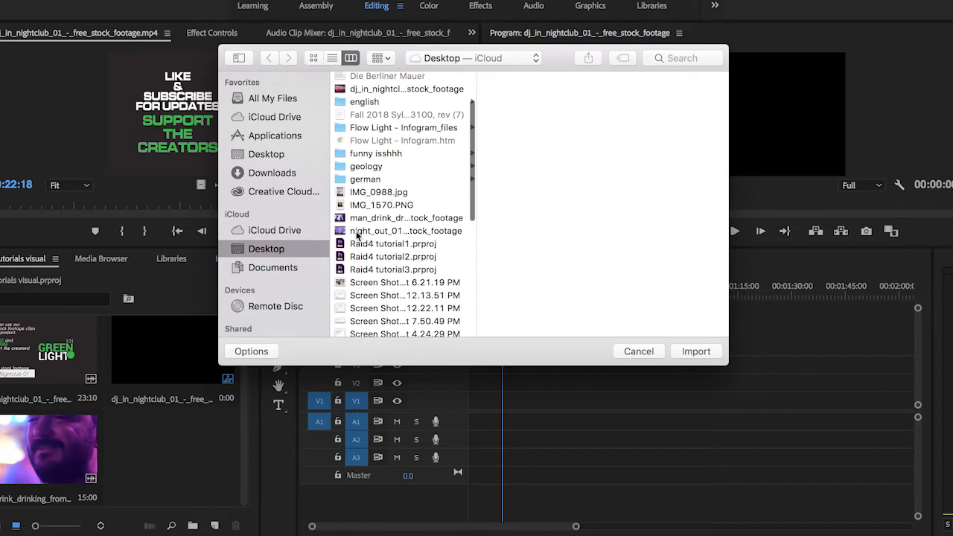
click(357, 232)
click(696, 351)
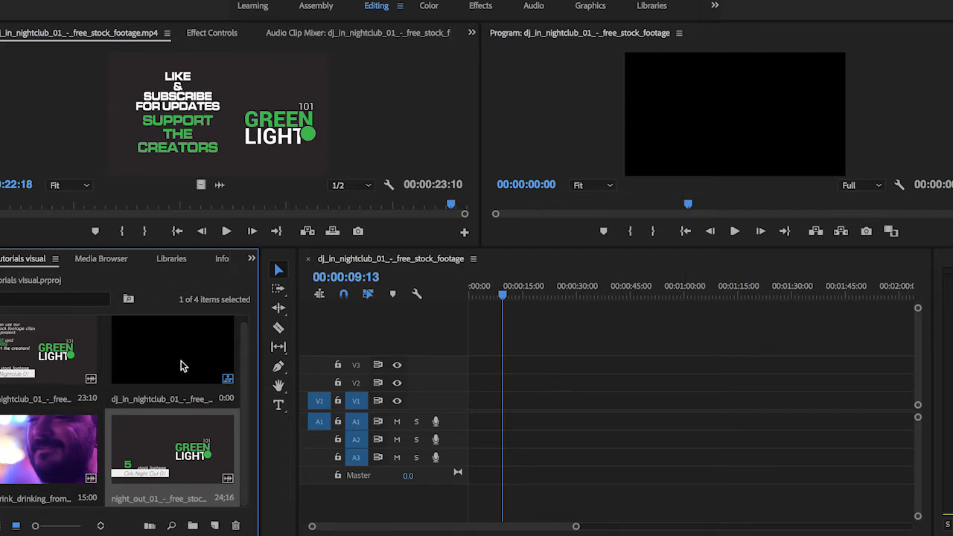
Step: Enlarge the monitor area and preview the man_drink_drinking_from_bottle clip in the Source monitor
click(401, 240)
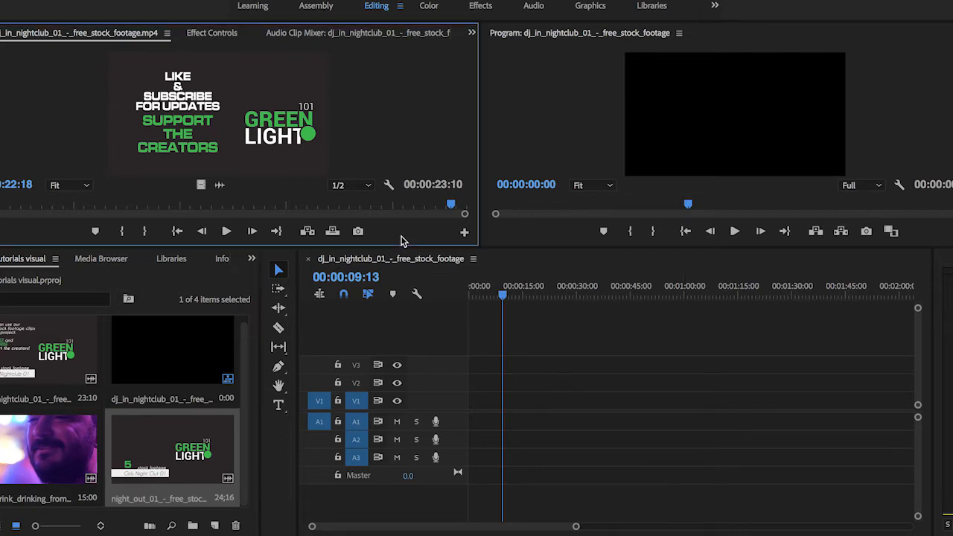
click(248, 295)
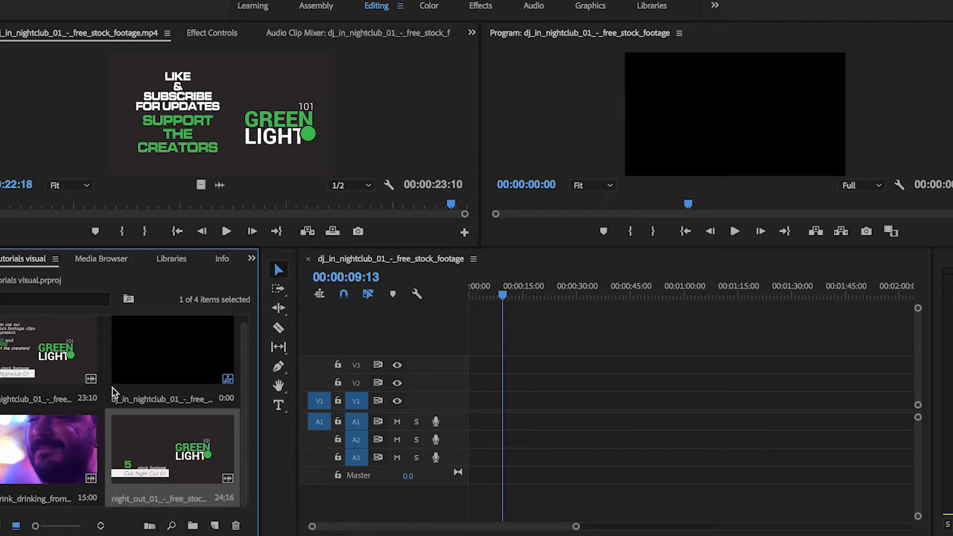
double_click(54, 447)
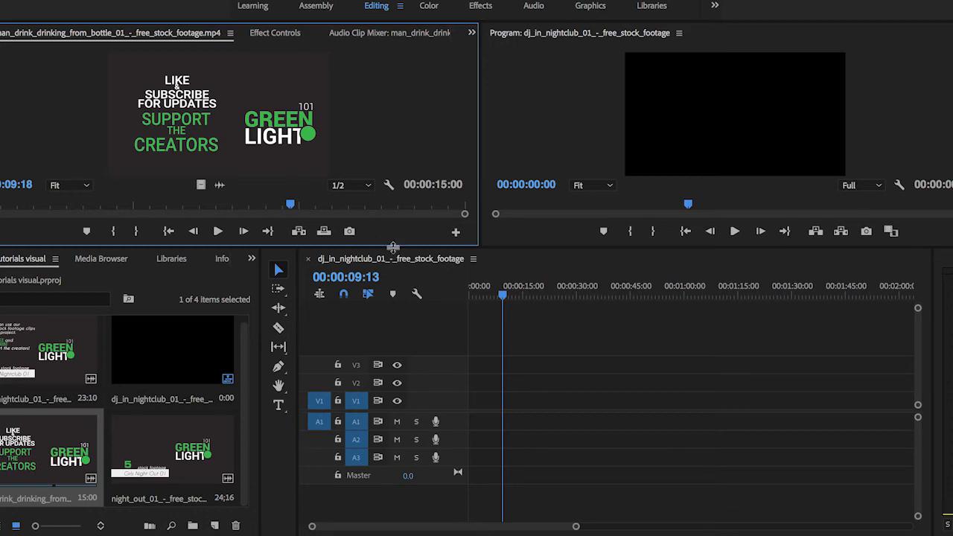
drag(395, 248, 393, 288)
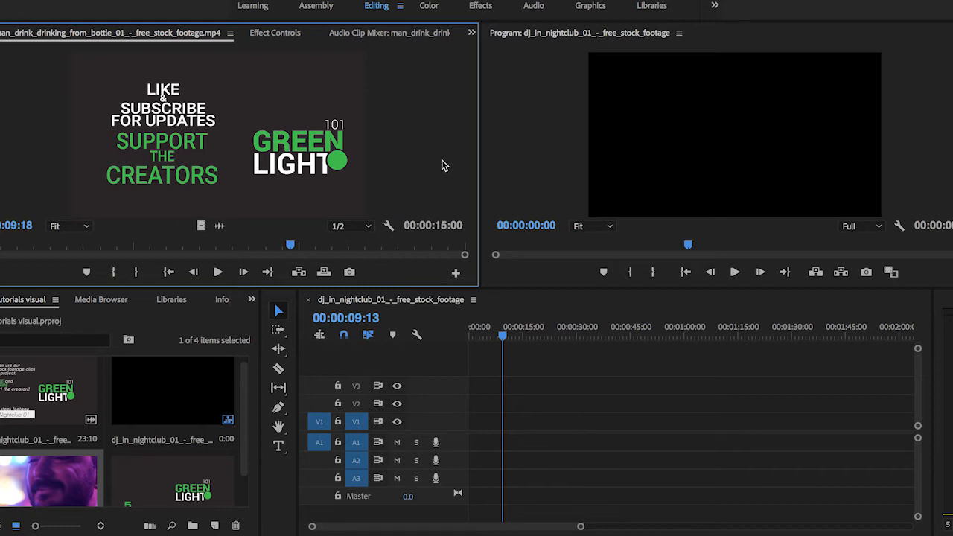
key(space)
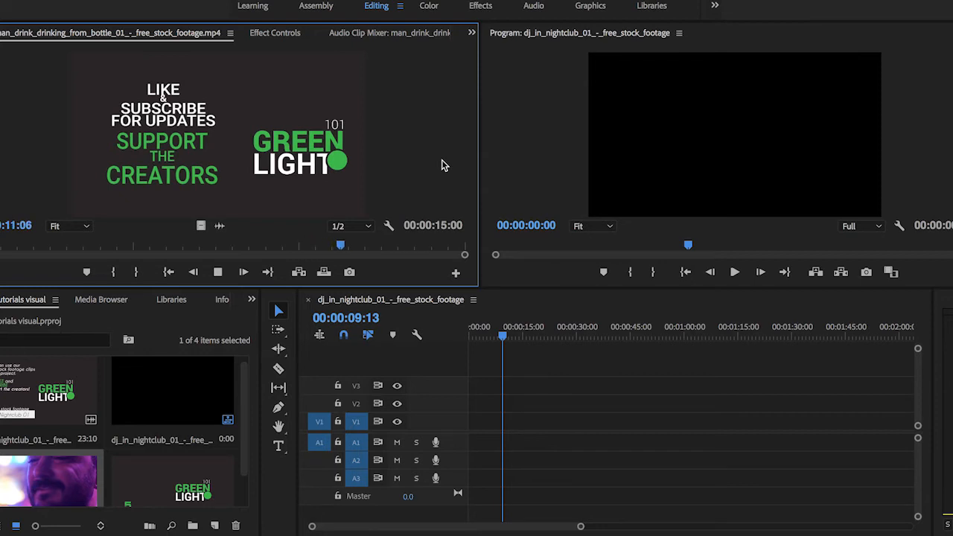
key(space)
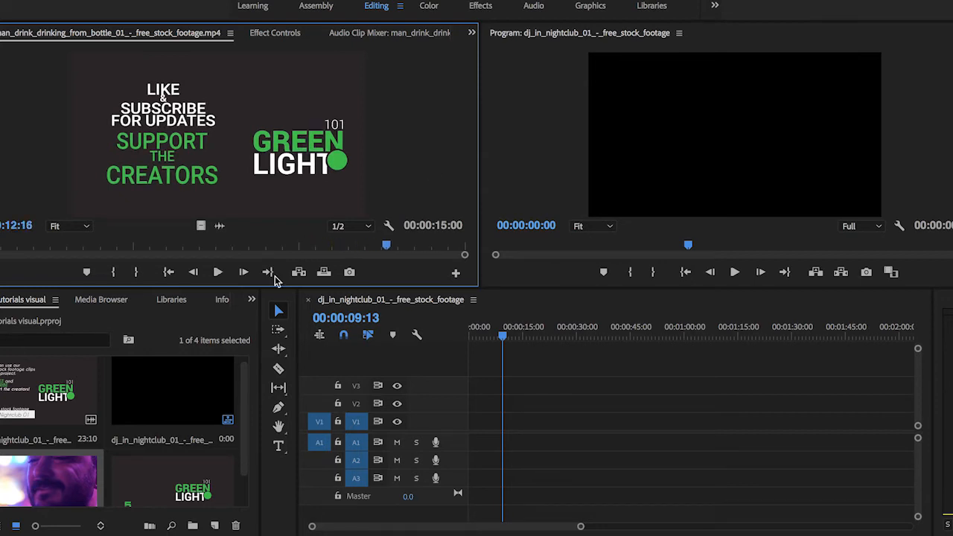
Step: Rename the man_drink_drinking_from_bottle project clip as "night out" and place it at the start of the sequence on track V2
scroll(218, 379, down, 1)
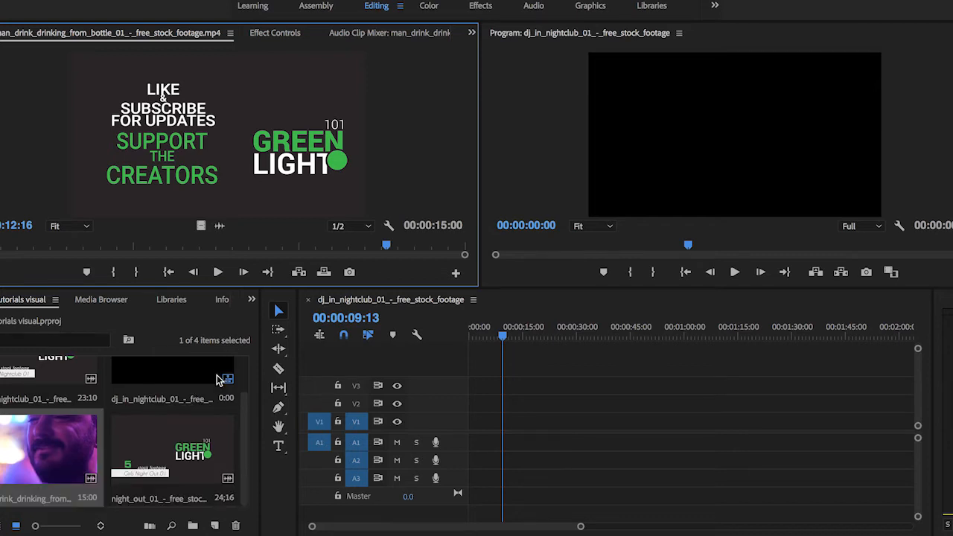
click(53, 499)
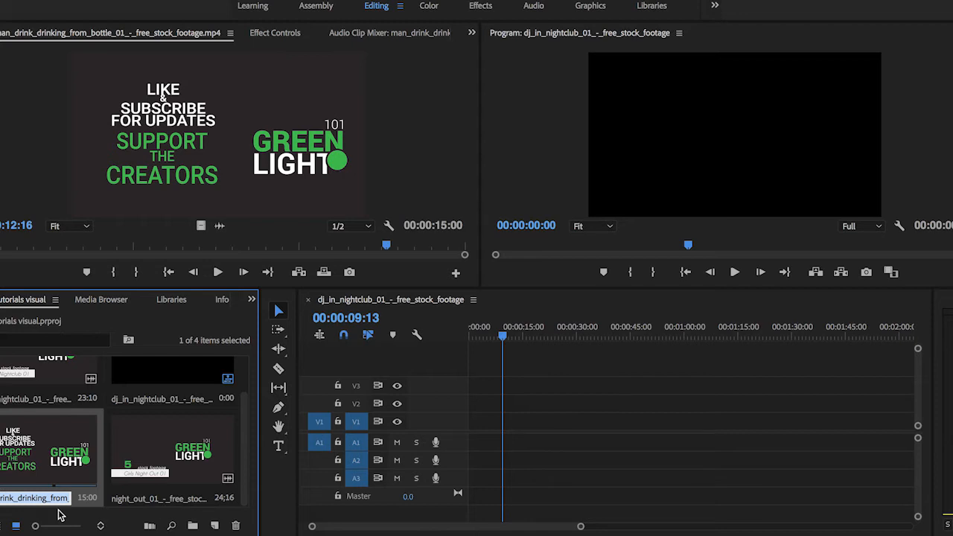
key(BackSpace)
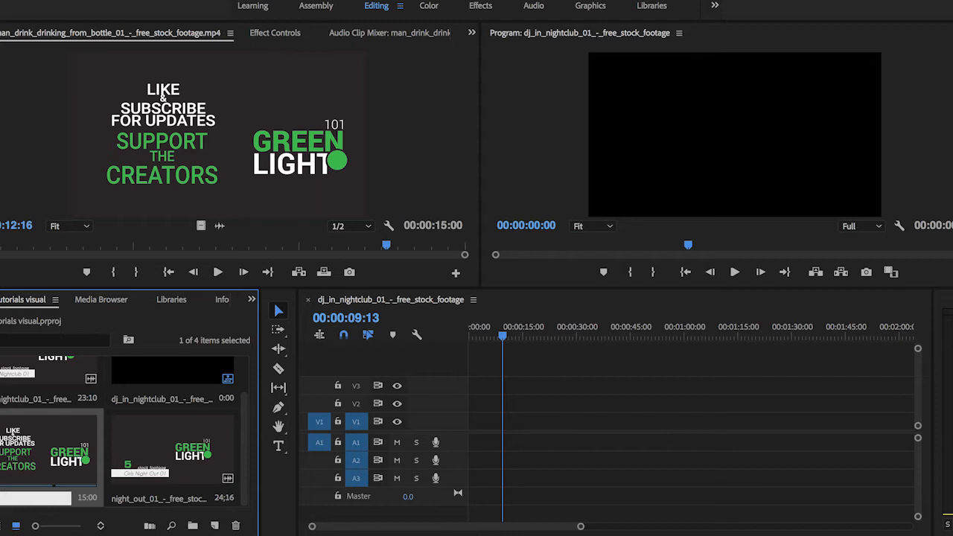
click(266, 480)
drag(52, 469, 477, 406)
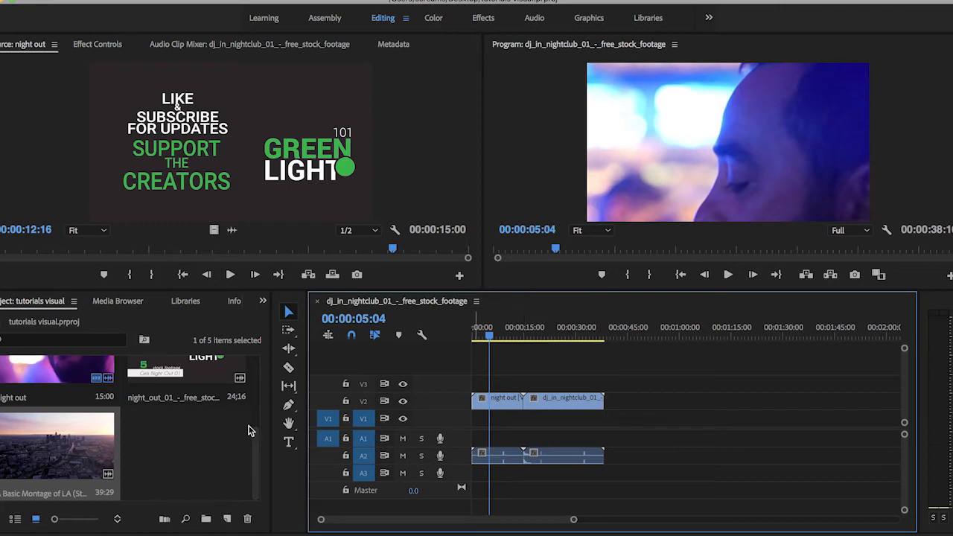
Step: Move the dj_in_nightclub clip later on V2 and place the A Basic Montage of LA clip right after night out on V1
drag(81, 447, 139, 421)
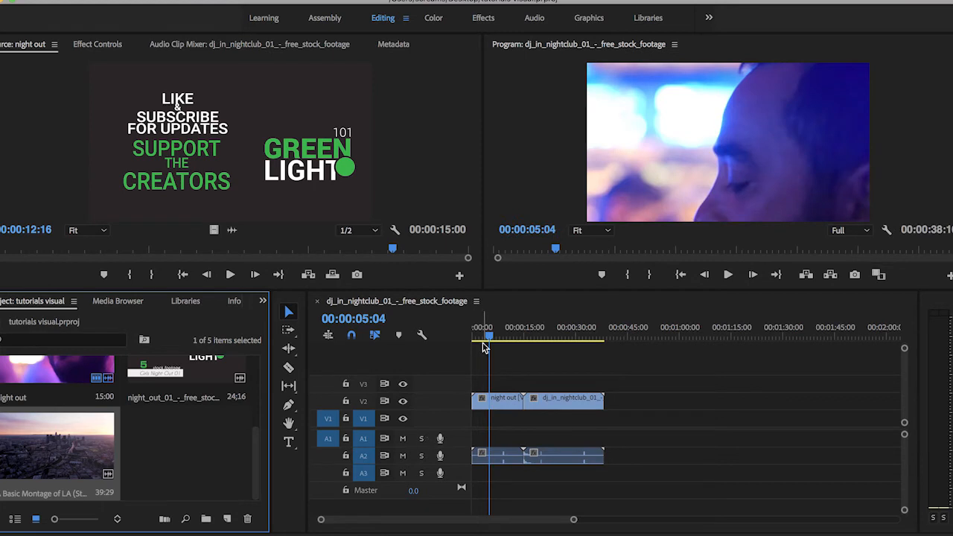
drag(553, 409, 694, 407)
drag(273, 434, 527, 422)
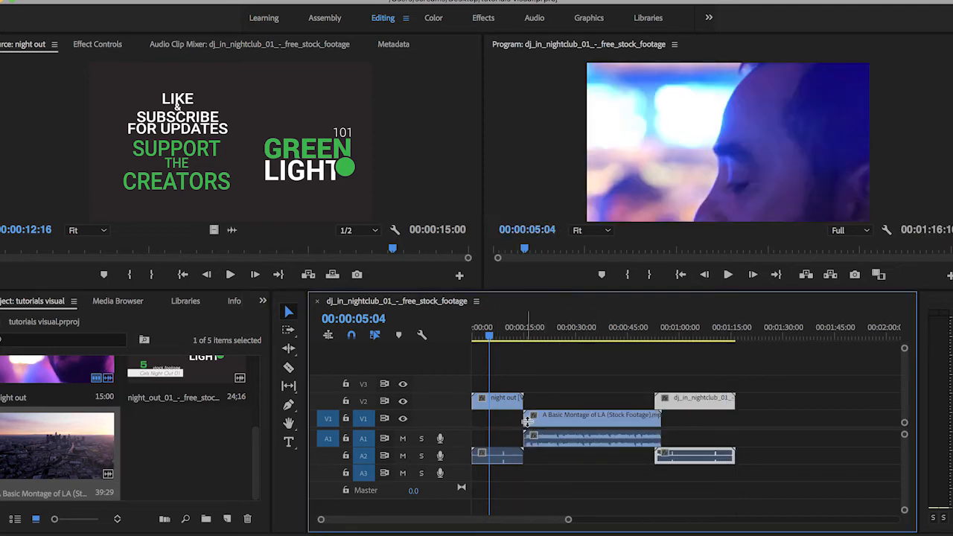
Step: Move the dj_in_nightclub clip earlier, overwrite part of it with the LA montage clip on V2, and delete the montage clip
drag(683, 402, 611, 407)
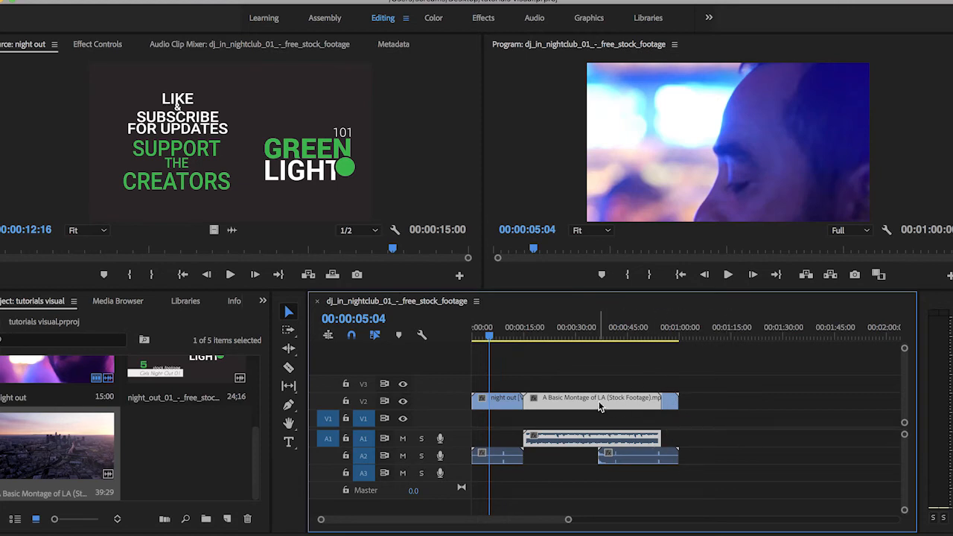
key(Delete)
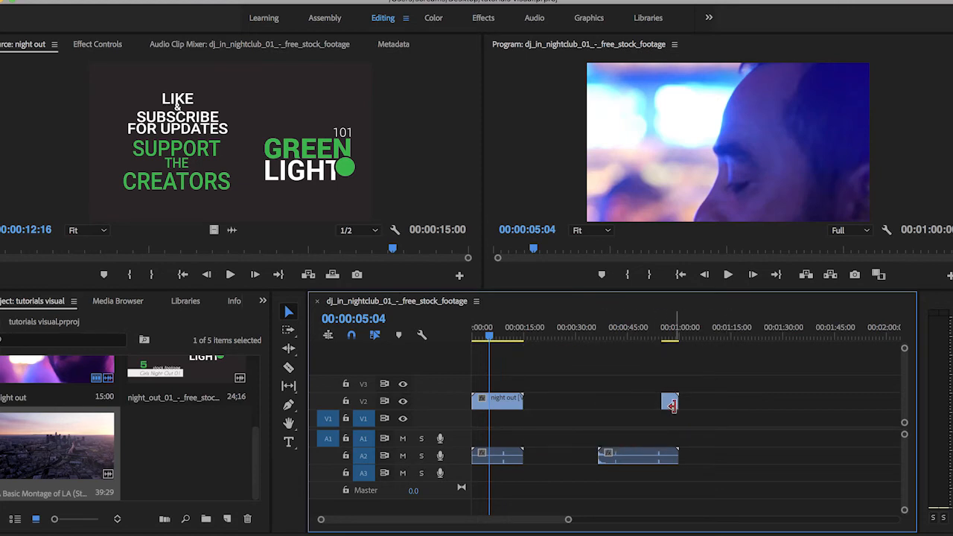
Step: Undo the montage deletion, the overwrite, the montage placement and the dj_in_nightclub clip moves
key(super+z)
key(super+z)
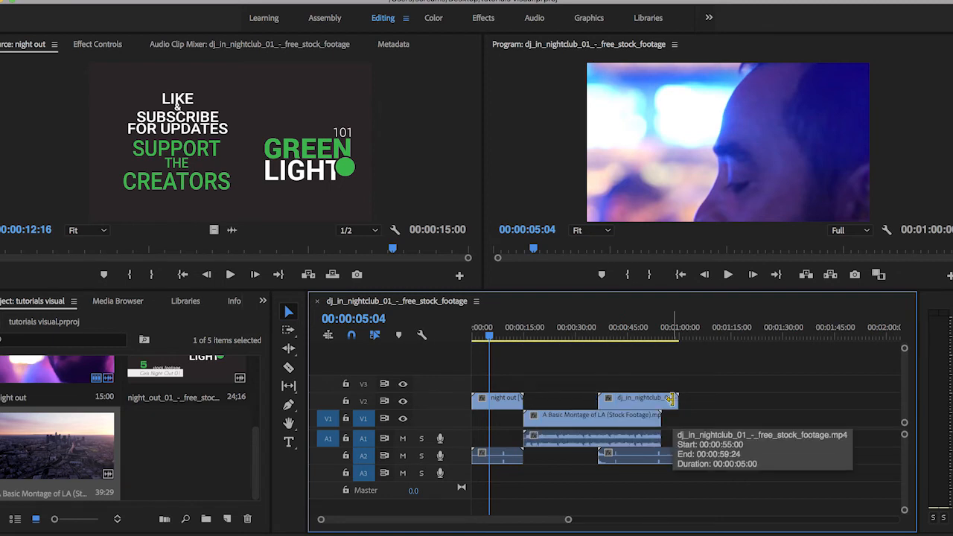
key(super+z)
key(super+z)
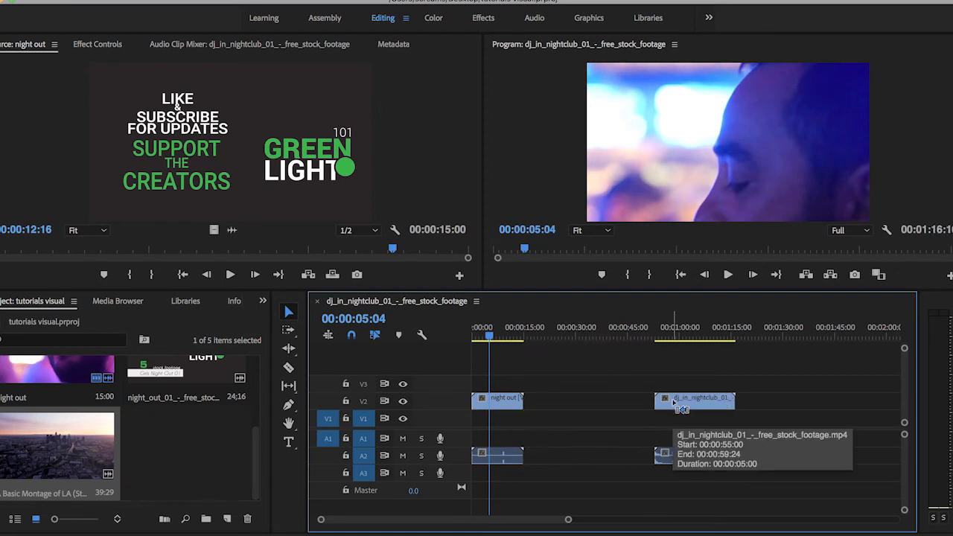
key(super+z)
key(super+z)
key(super+z)
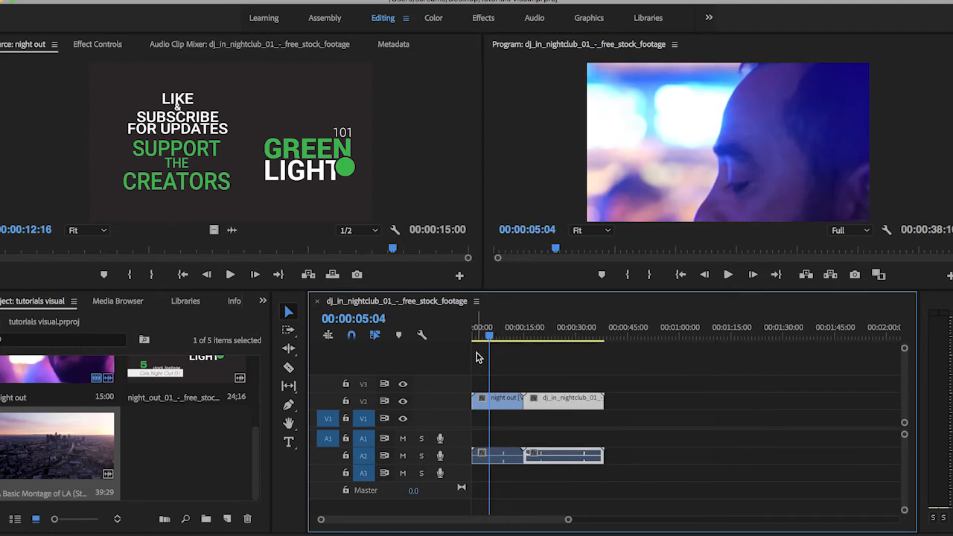
Step: Move the night out and dj_in_nightclub clips together later and place A Basic Montage of LA before them on track V2
click(477, 359)
drag(498, 361, 607, 464)
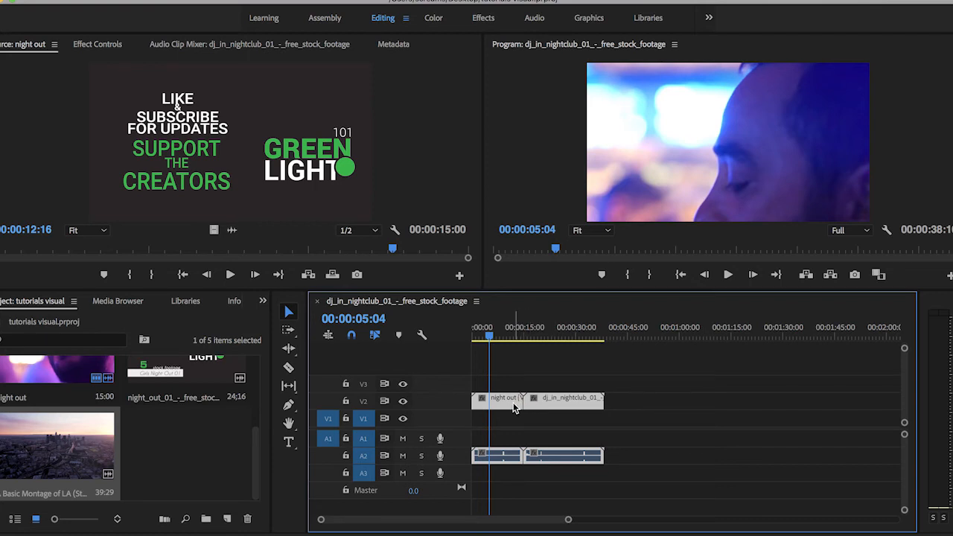
drag(511, 409, 653, 409)
drag(94, 445, 480, 409)
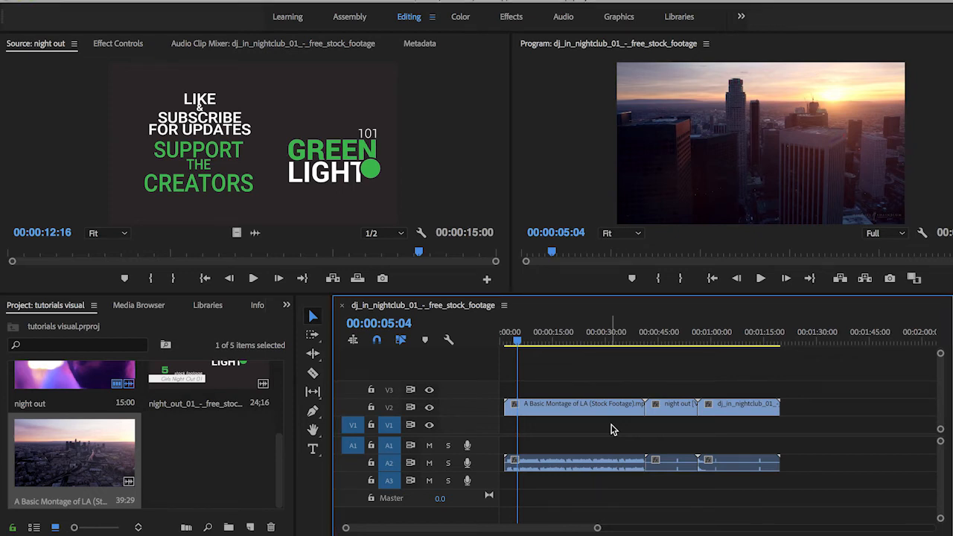
Step: Maximize the timeline panel to inspect the clips at close and full zoom, and restore the panel layout
key(grave)
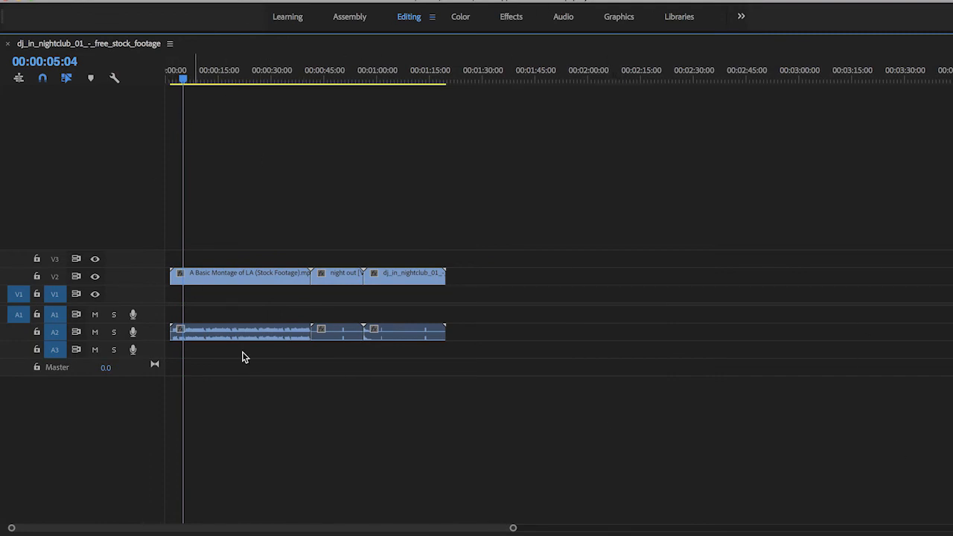
scroll(330, 277, up, 5)
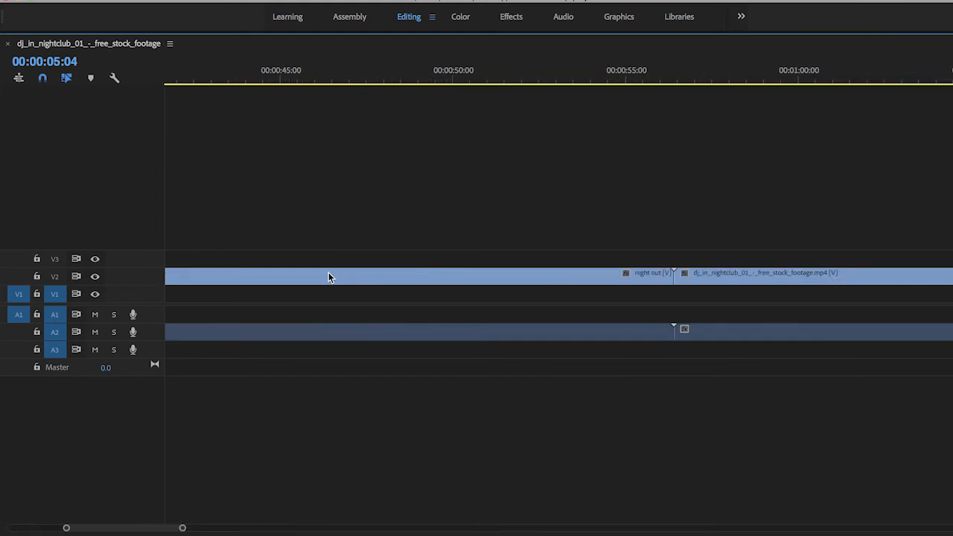
scroll(330, 276, down, 6)
mouse_move(395, 278)
mouse_down()
mouse_move(450, 280)
mouse_move(386, 279)
mouse_up()
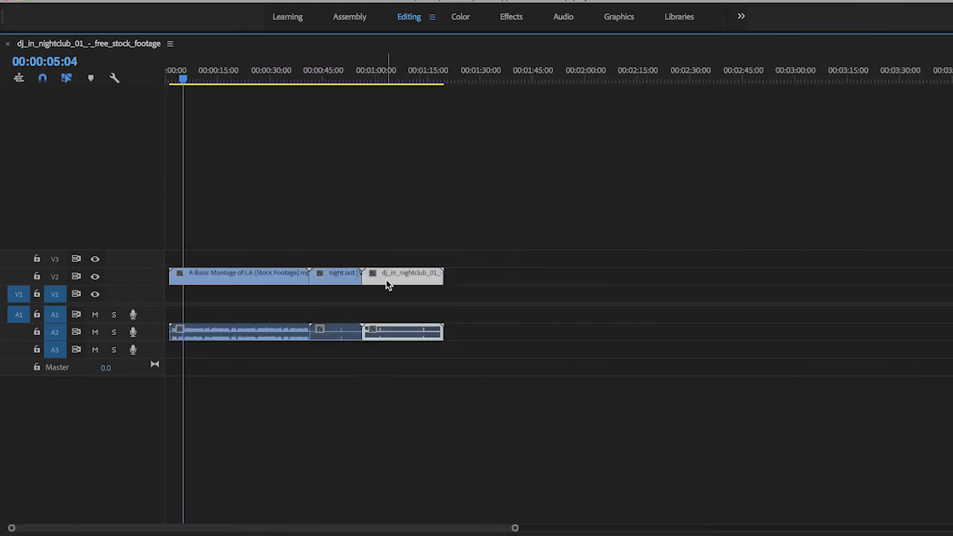
click(401, 371)
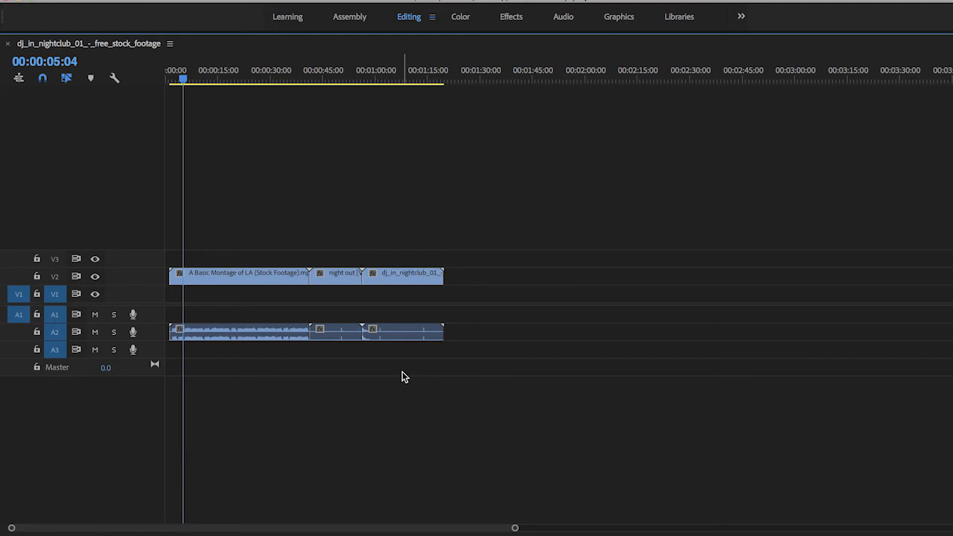
key(grave)
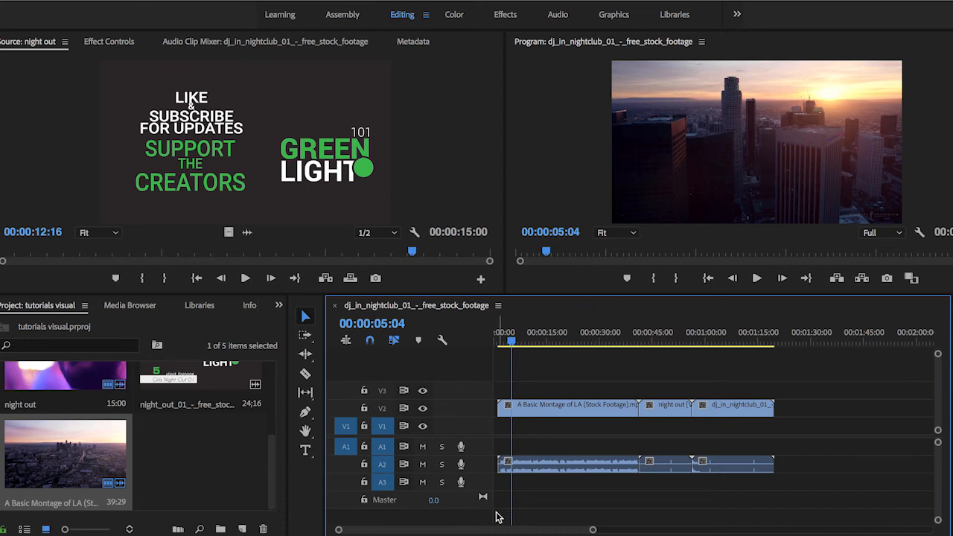
Step: Lock audio track A2, try to select and move its clips, and unlock the track
click(364, 464)
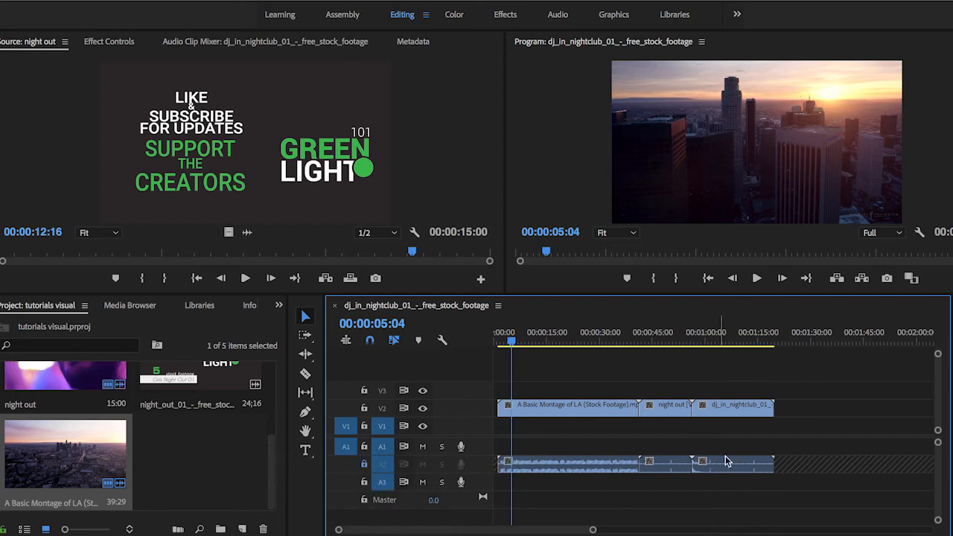
drag(673, 464, 829, 464)
drag(804, 430, 706, 491)
drag(661, 453, 661, 519)
drag(617, 464, 710, 462)
click(364, 464)
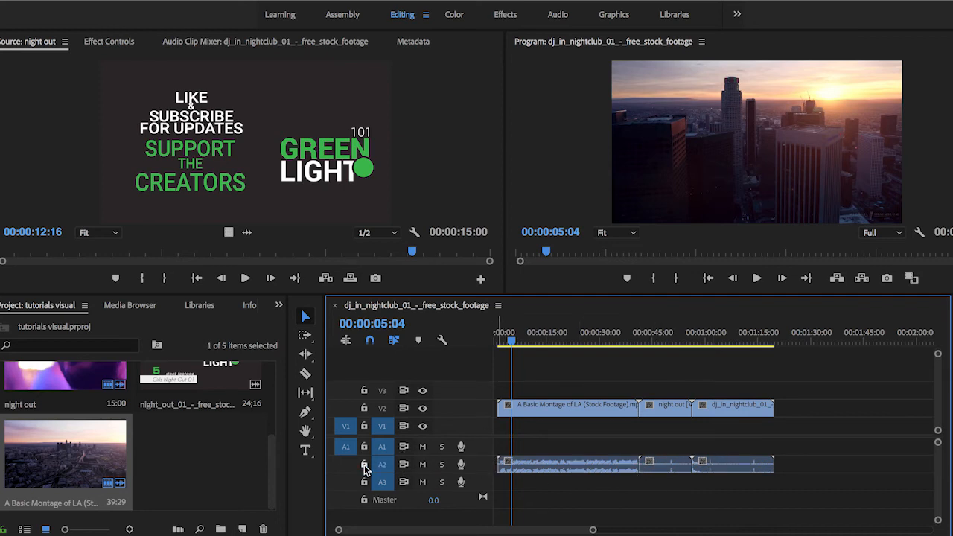
Step: Add the dj_in_nightclub sequence from the project to the timeline as individual clips after the existing ones on tracks V2 and A2
click(152, 423)
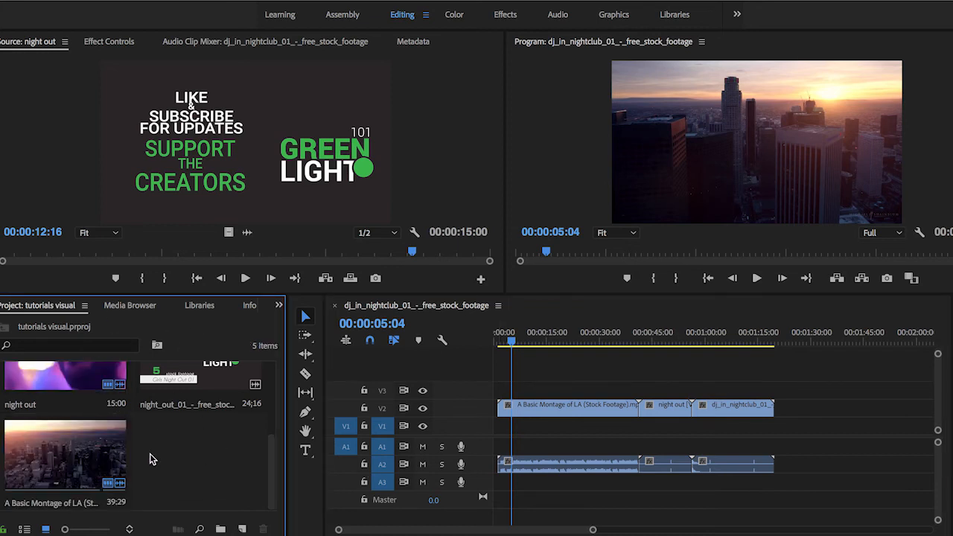
scroll(150, 456, up, 3)
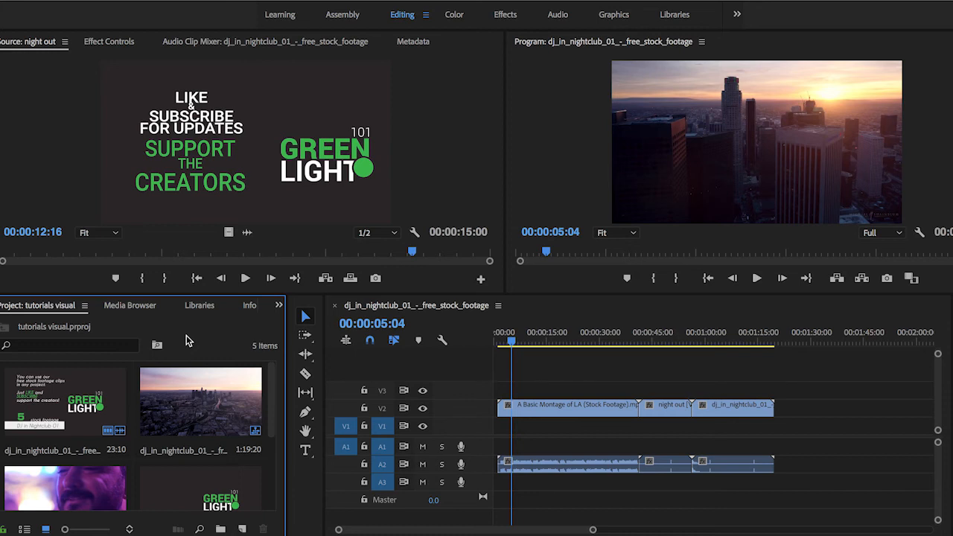
drag(195, 376, 823, 385)
scroll(754, 377, down, 5)
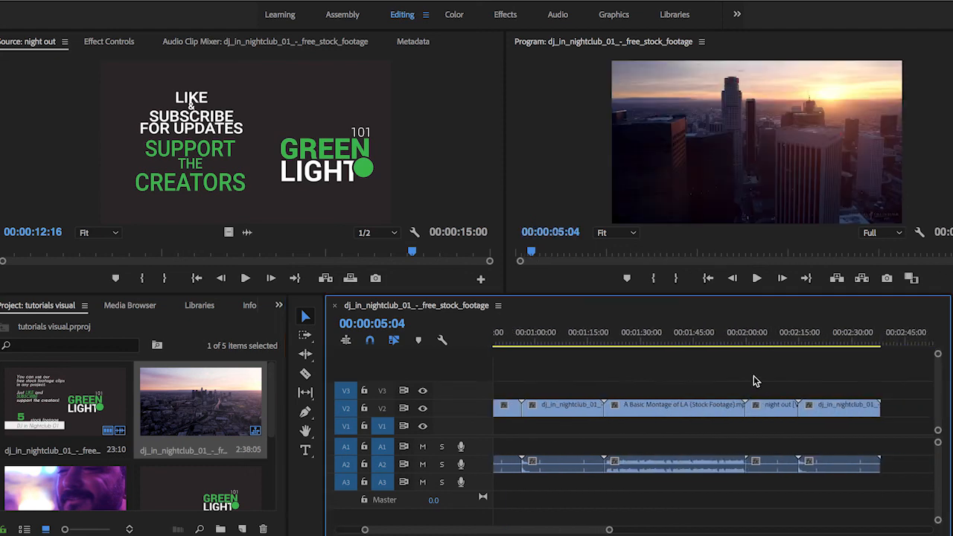
Step: Unlink the video and audio of the second A Basic Montage of LA clip in the sequence
click(687, 408)
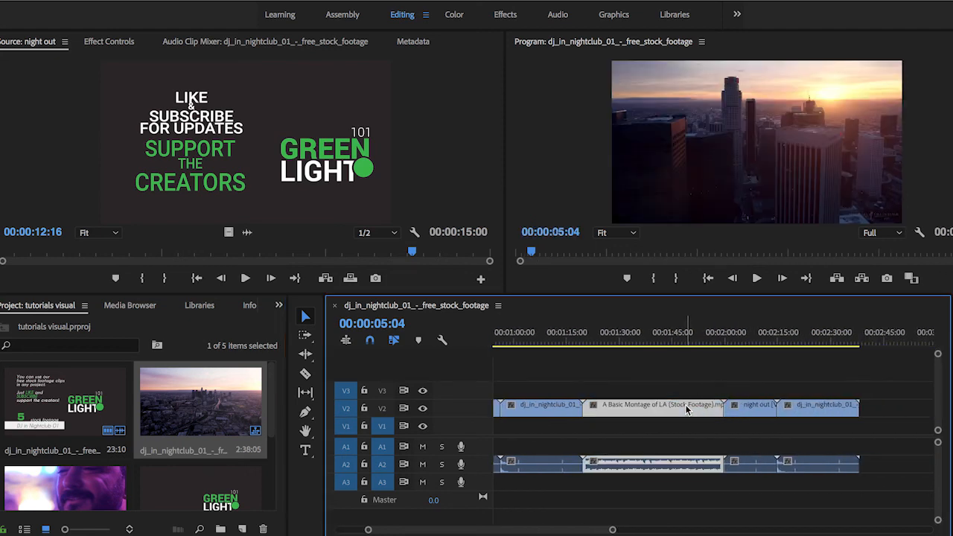
right_click(686, 406)
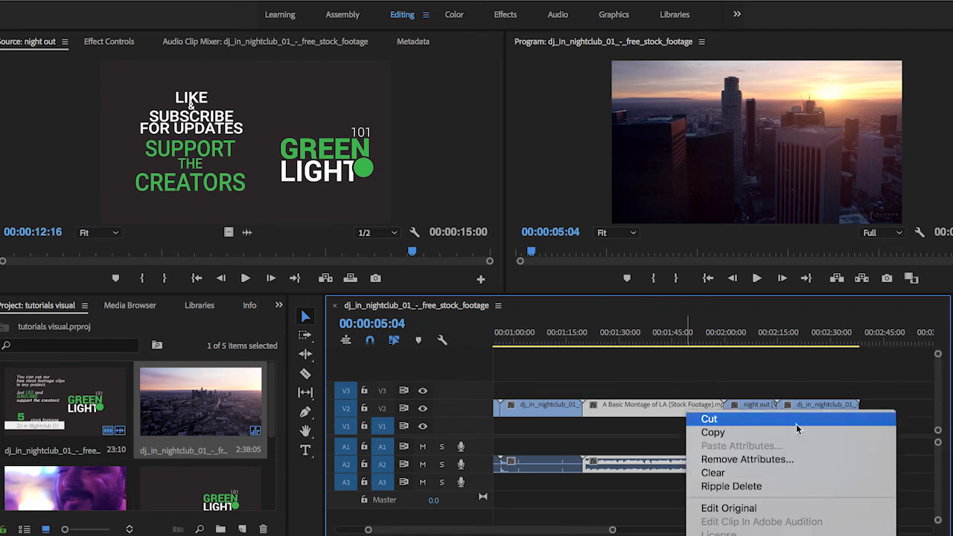
scroll(745, 510, down, 8)
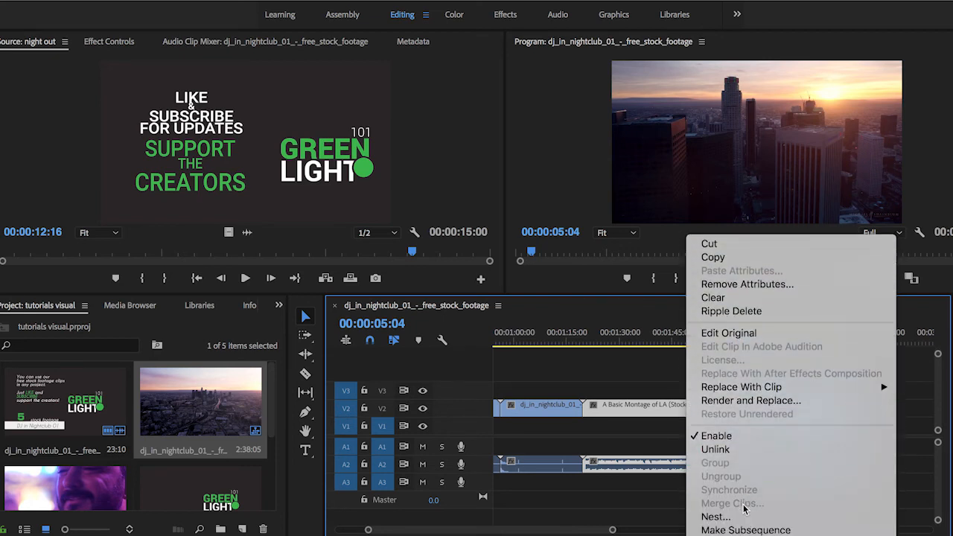
scroll(745, 508, down, 5)
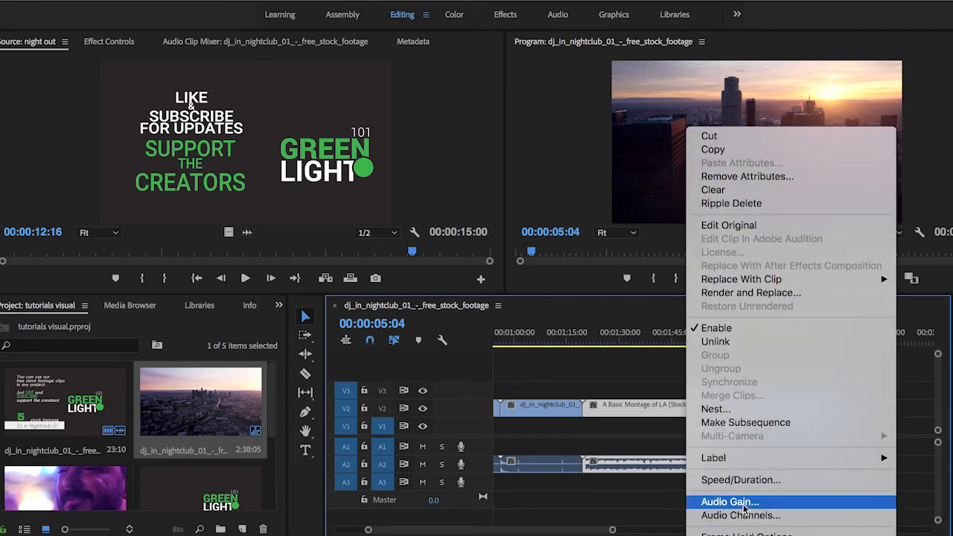
scroll(744, 509, down, 1)
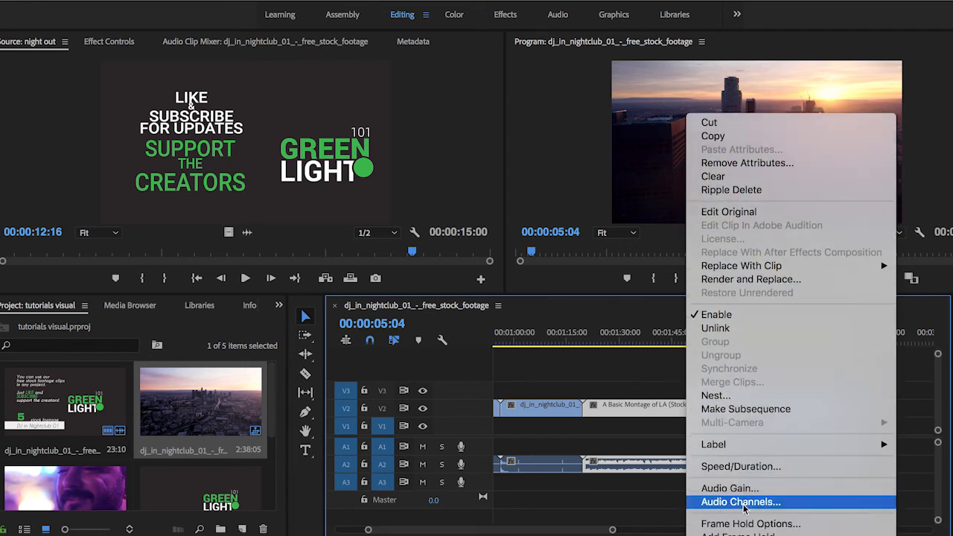
click(742, 328)
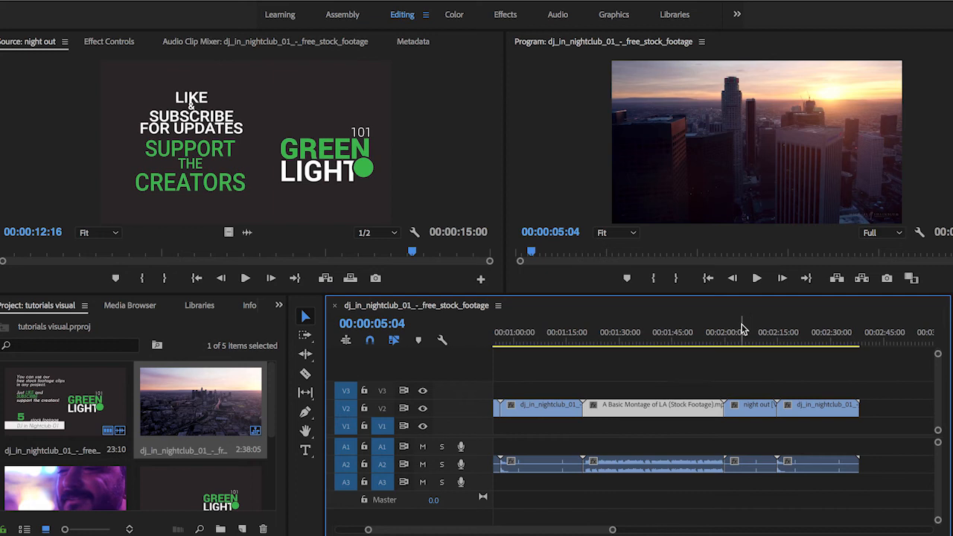
Step: Move the unlinked montage audio past the last clip on track A2, move it back, and delete it
scroll(682, 440, down, 2)
drag(644, 464, 917, 464)
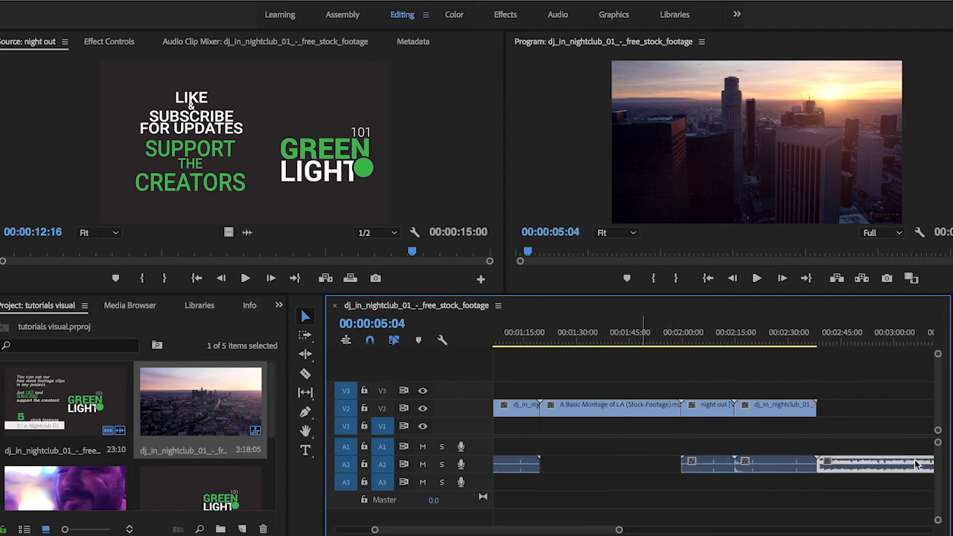
mouse_move(631, 408)
mouse_down()
mouse_move(908, 424)
mouse_move(637, 428)
mouse_move(642, 419)
mouse_up()
drag(885, 469, 609, 468)
key(Delete)
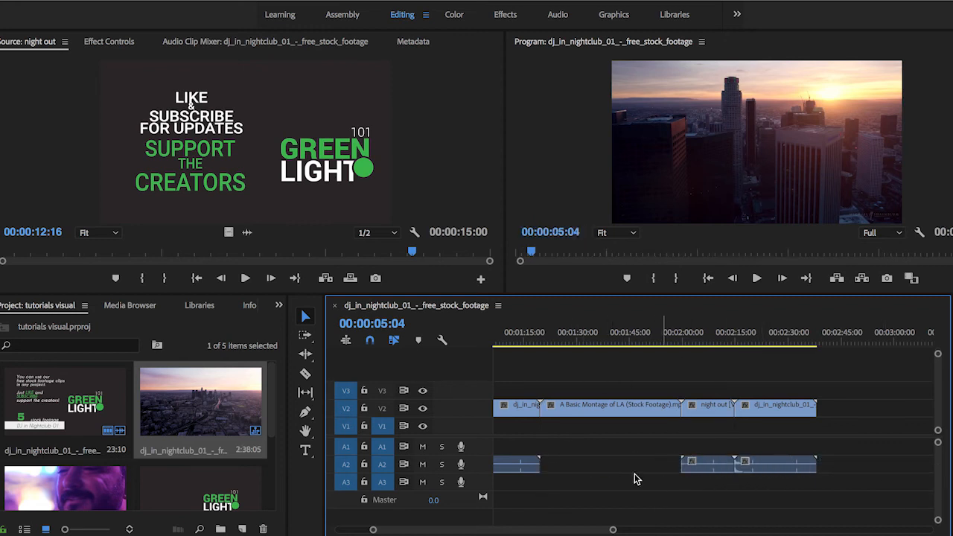
Step: Delete the second montage's video and the other duplicated clips, keeping only the original three clips
click(607, 413)
key(Delete)
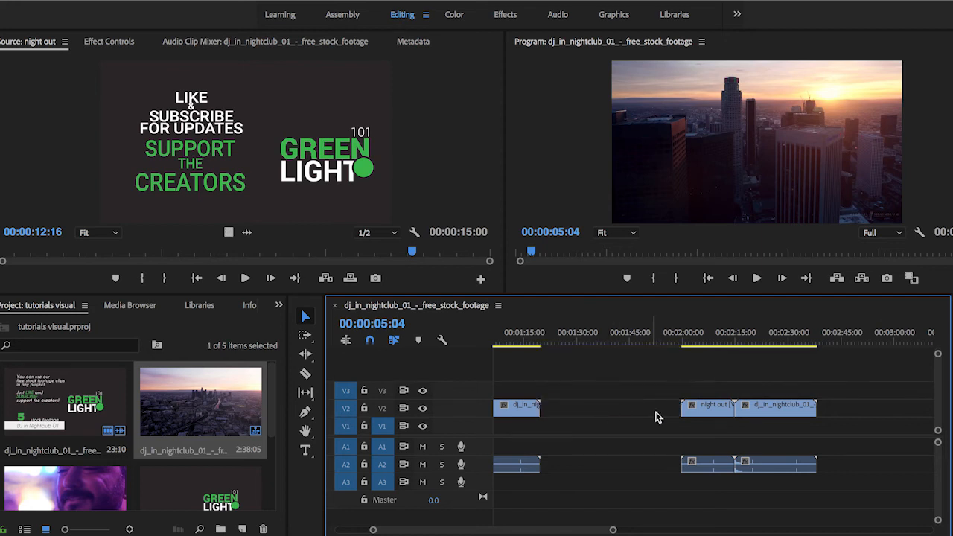
drag(657, 400, 823, 472)
key(Delete)
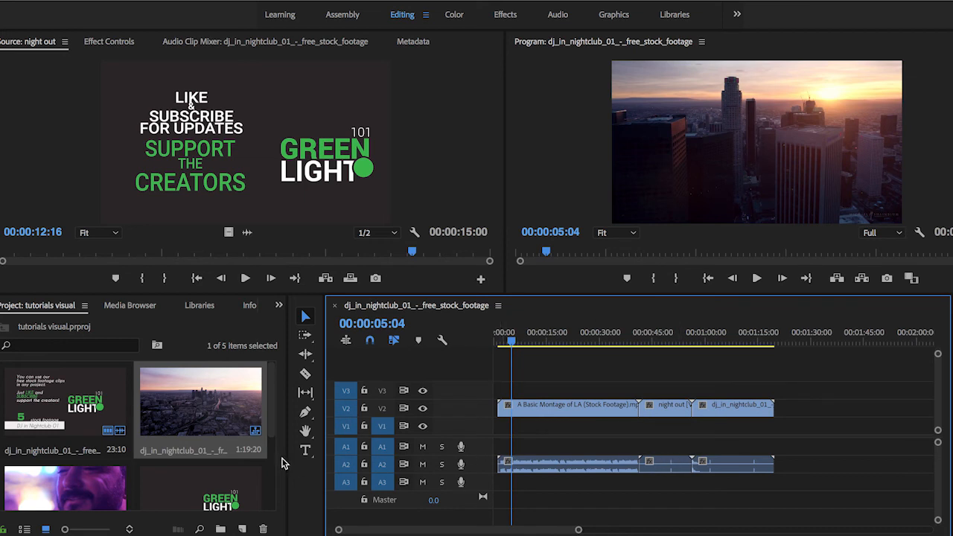
Step: Open the dj_in_nightclub sequence from the project and save the project
click(218, 393)
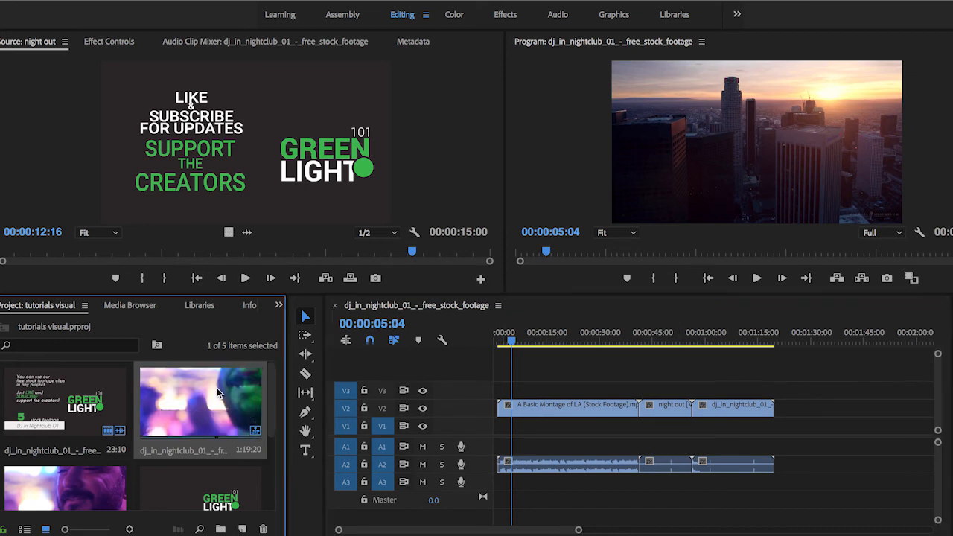
double_click(200, 403)
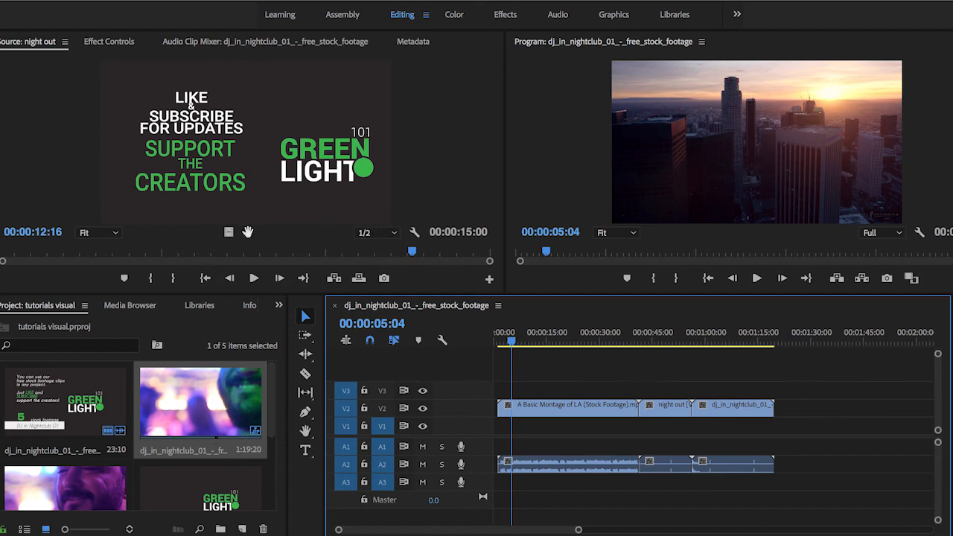
key(ctrl+s)
Step: Place only the video of night out on track V2 and only its audio on track A2, beyond the last clip
click(228, 233)
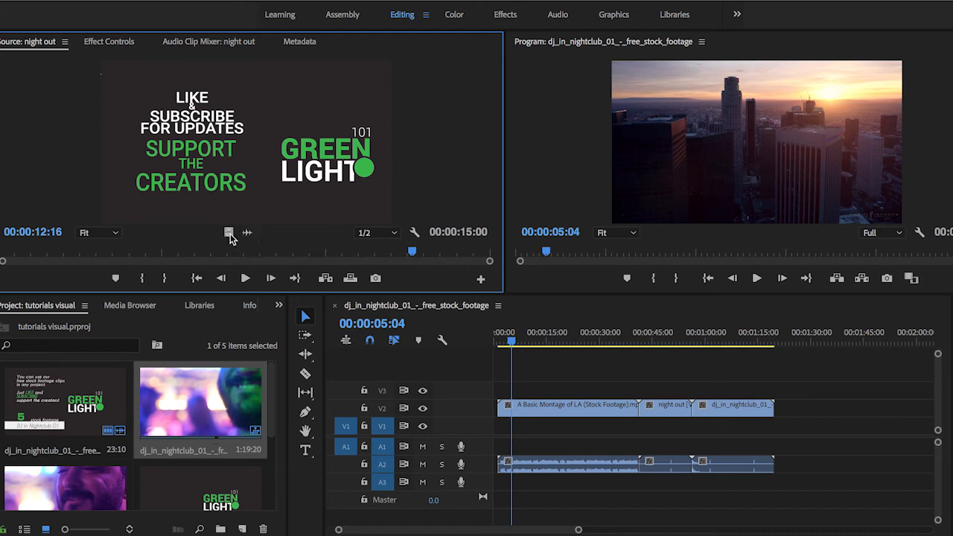
drag(761, 379, 810, 408)
click(251, 233)
drag(520, 318, 809, 467)
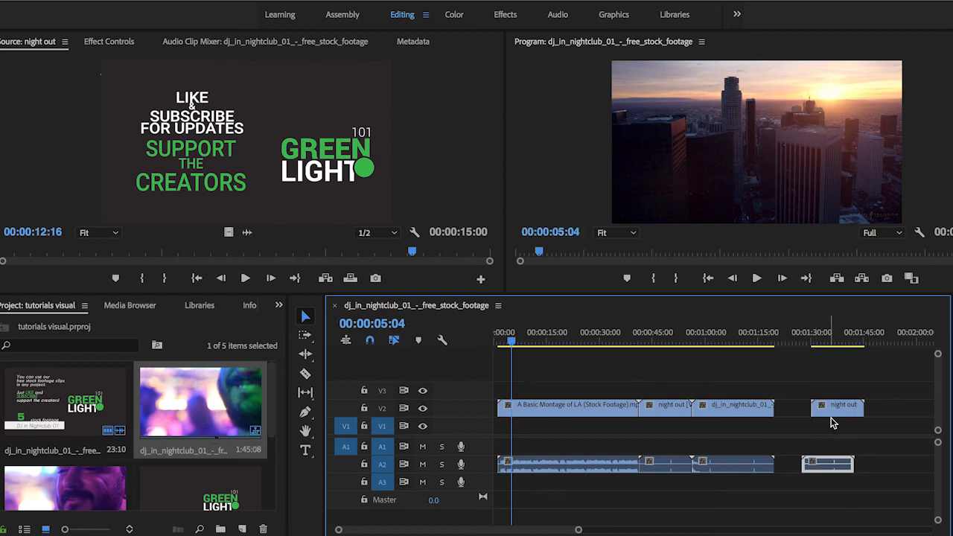
Step: Delete the separately placed night out video and audio clips after the last clip
click(830, 415)
drag(812, 378, 828, 465)
key(Delete)
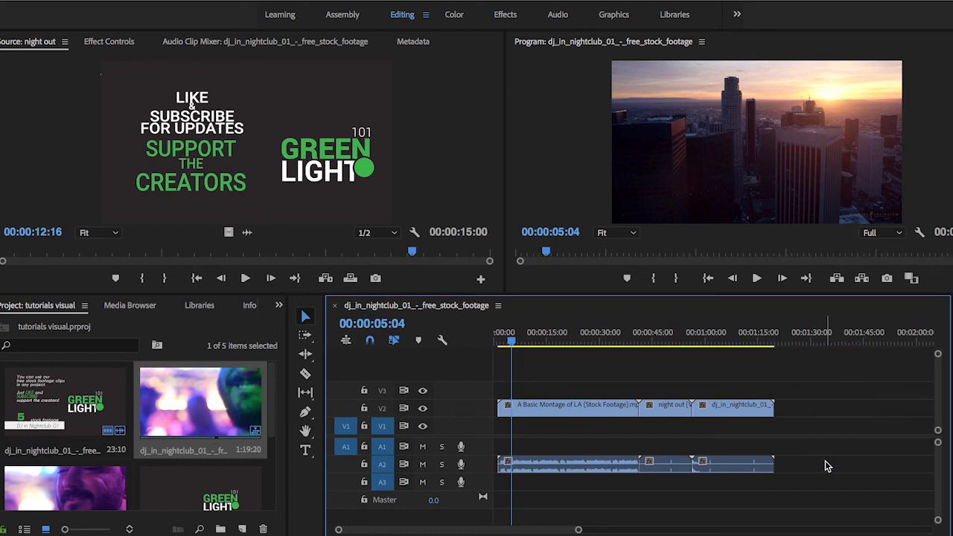